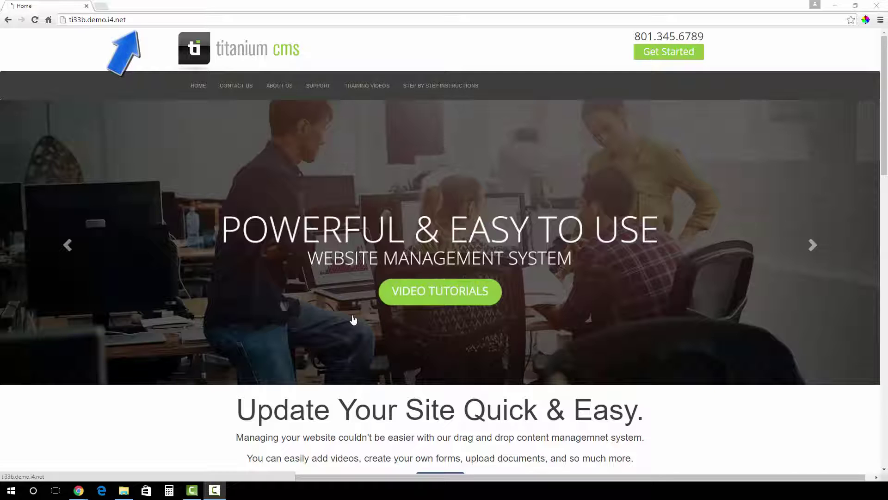
- Append /admin to the site address to load the Titanium CMS login page
click(200, 24)
click(198, 22)
text(/admin)
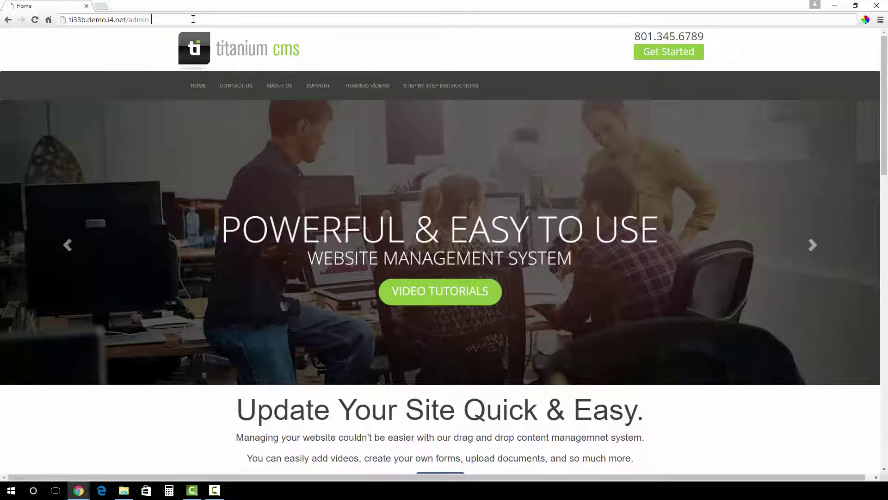
key(Return)
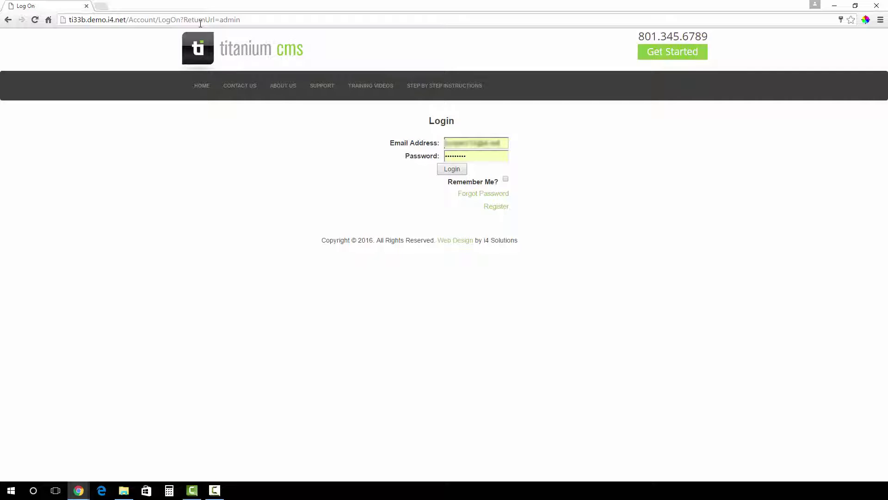
- Log in with the pre-filled email and password
click(439, 172)
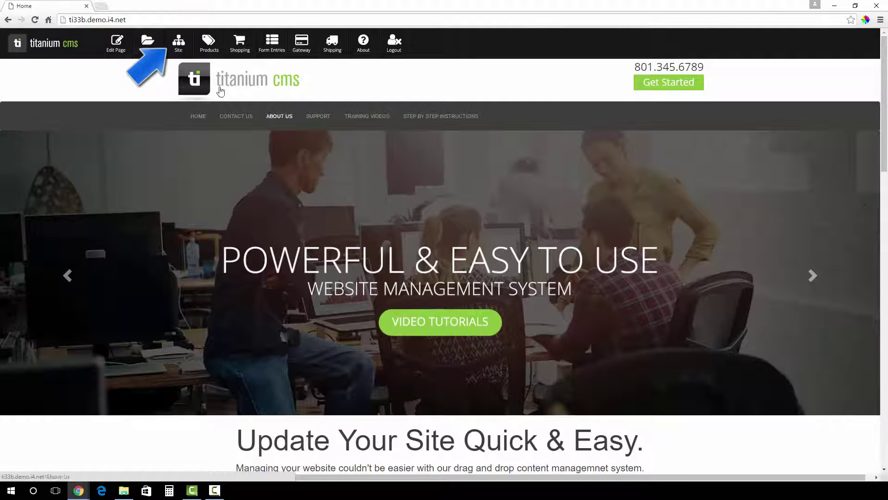
mouse_move(178, 44)
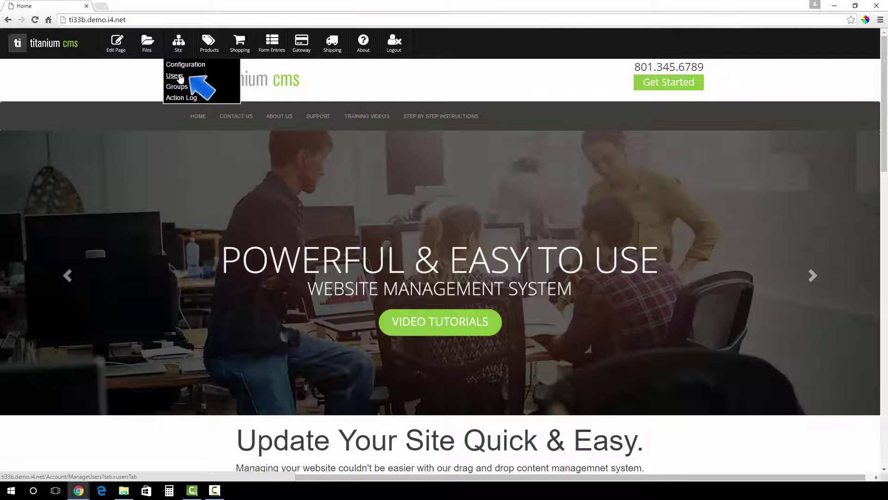
- Open User Admin from Site > Users and start a new user with Add User
click(174, 76)
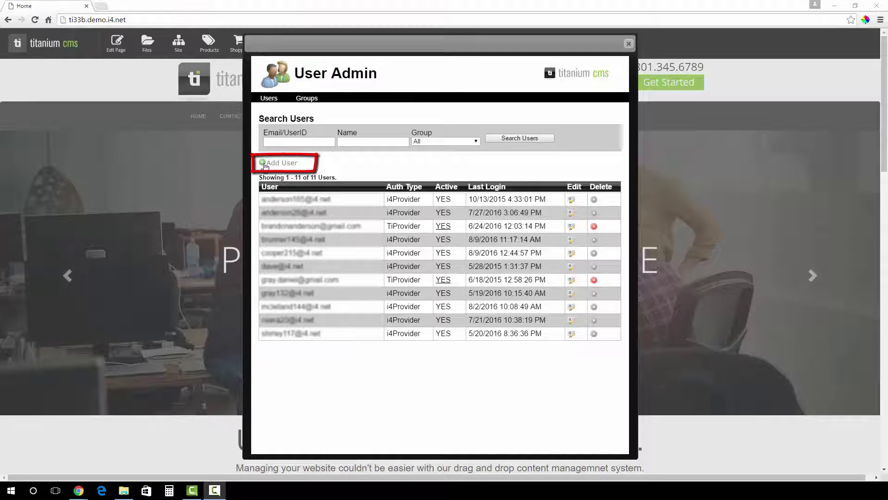
click(265, 164)
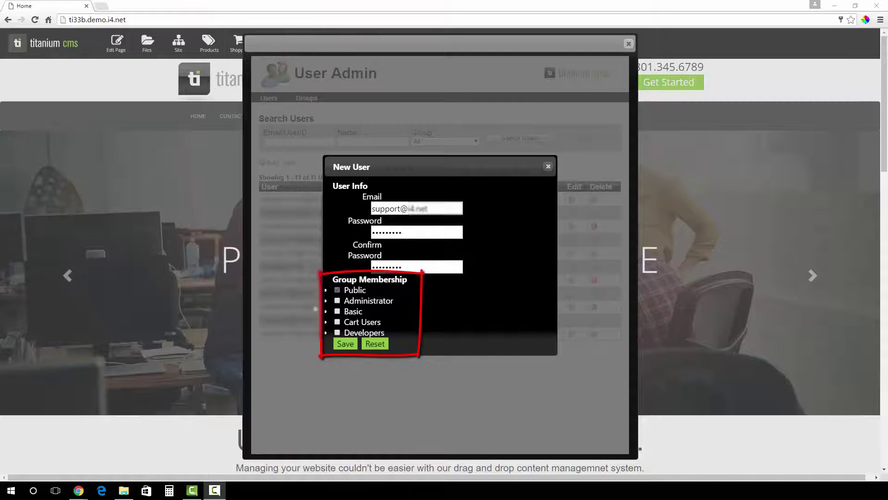
- Tick Administrator under Group Membership for the new user
click(338, 302)
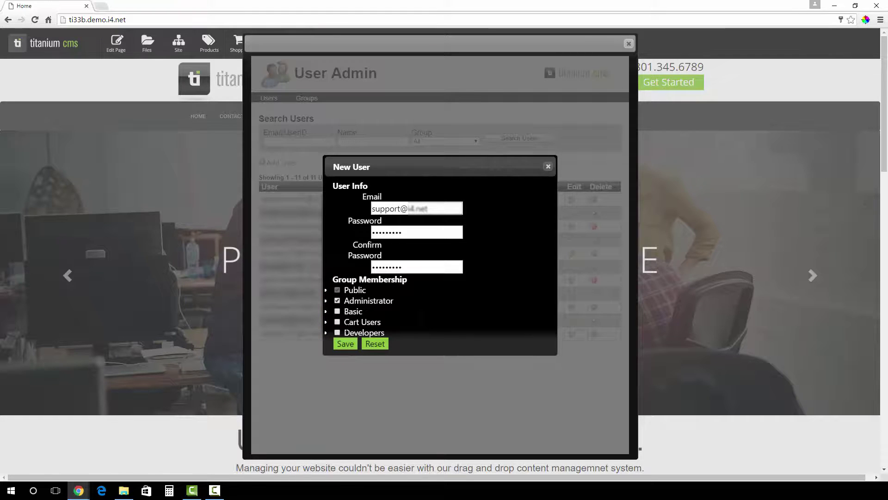
click(346, 345)
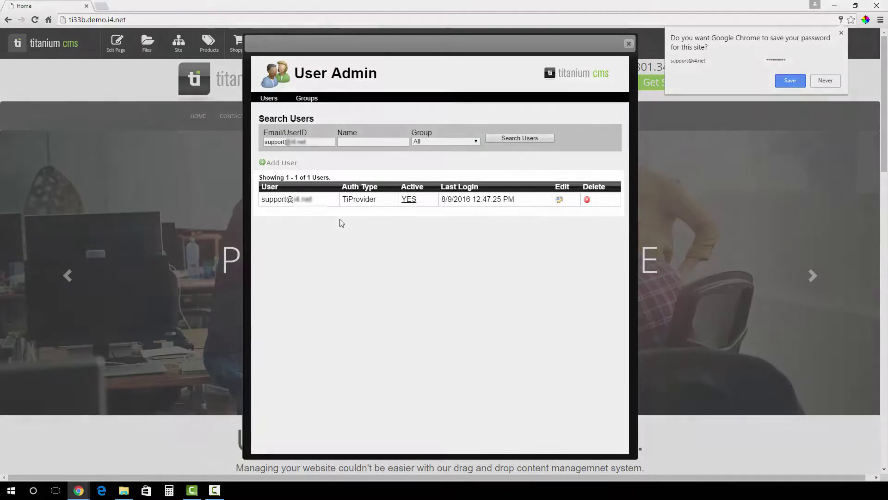